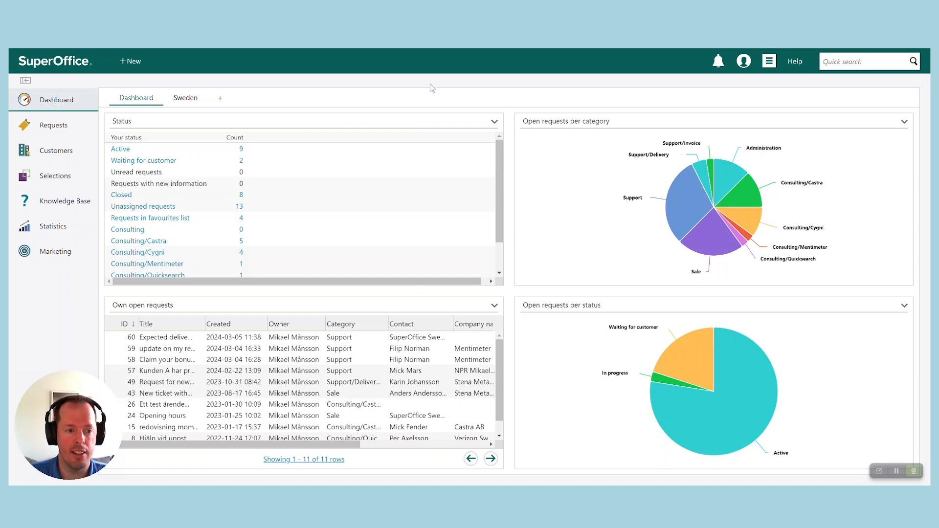
Step: Open the "Requests with passed deadline" selection for editing, review its criteria, and execute it
left_click(68, 177)
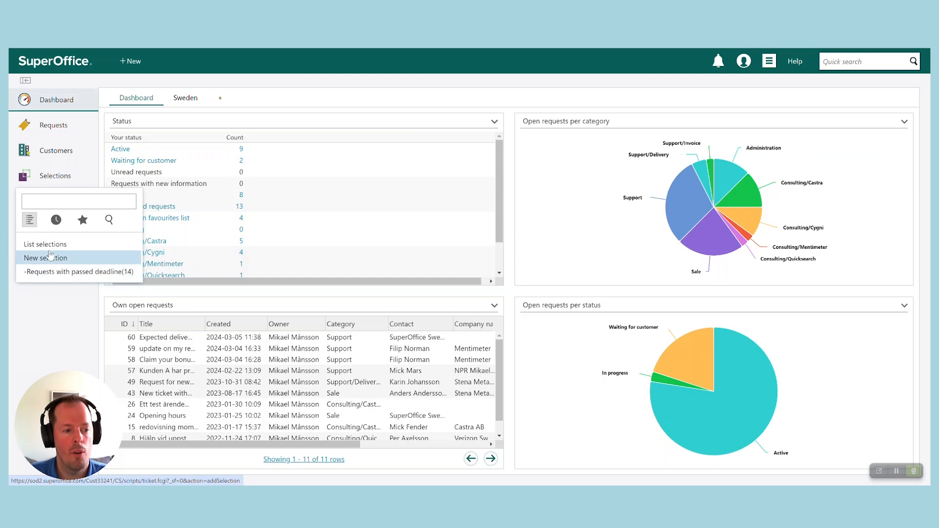
left_click(74, 246)
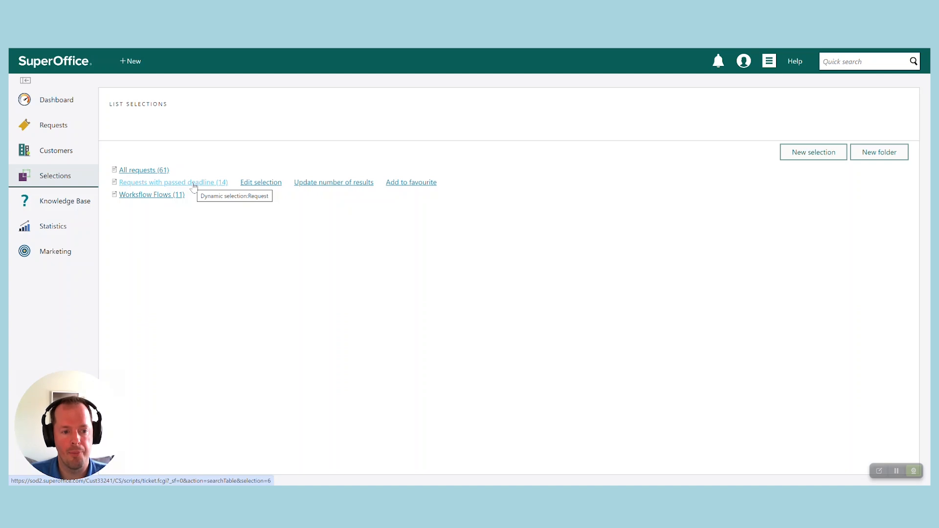
left_click(255, 185)
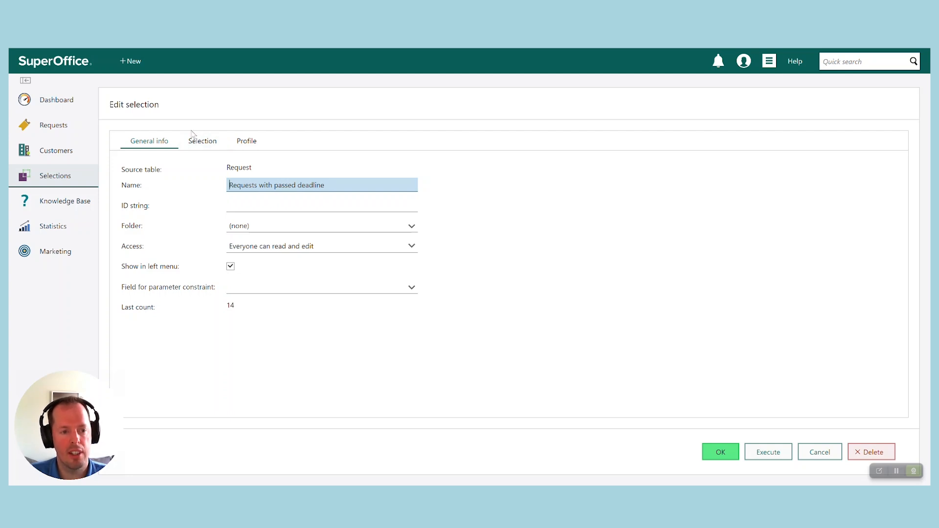
left_click(212, 142)
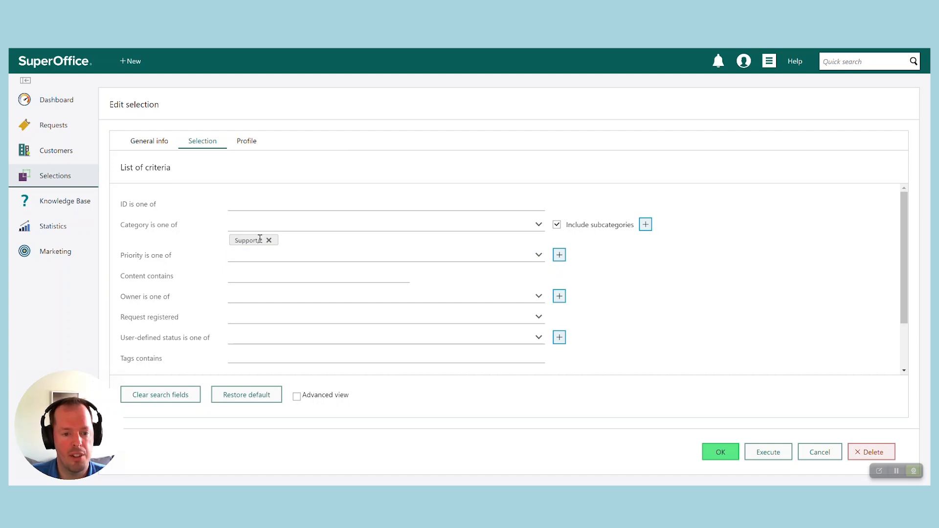
scroll(259, 238, "down", 3)
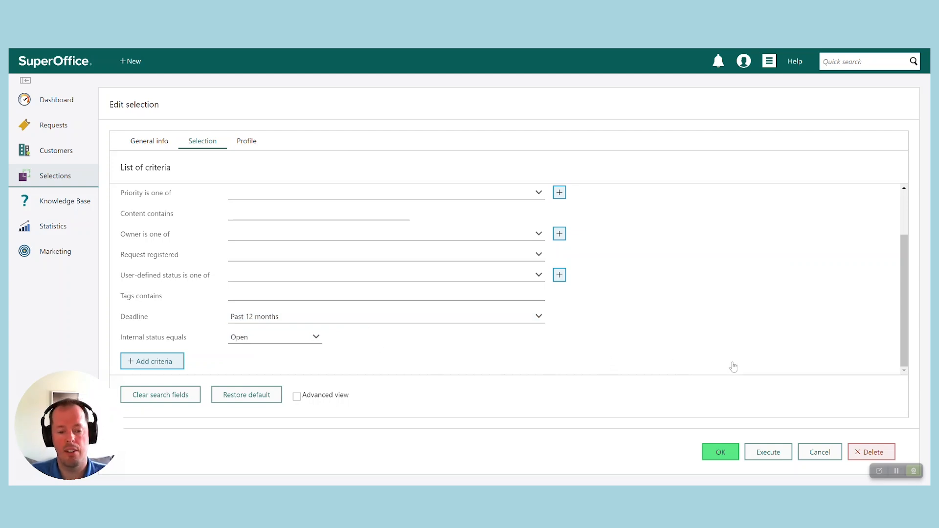
left_click(768, 450)
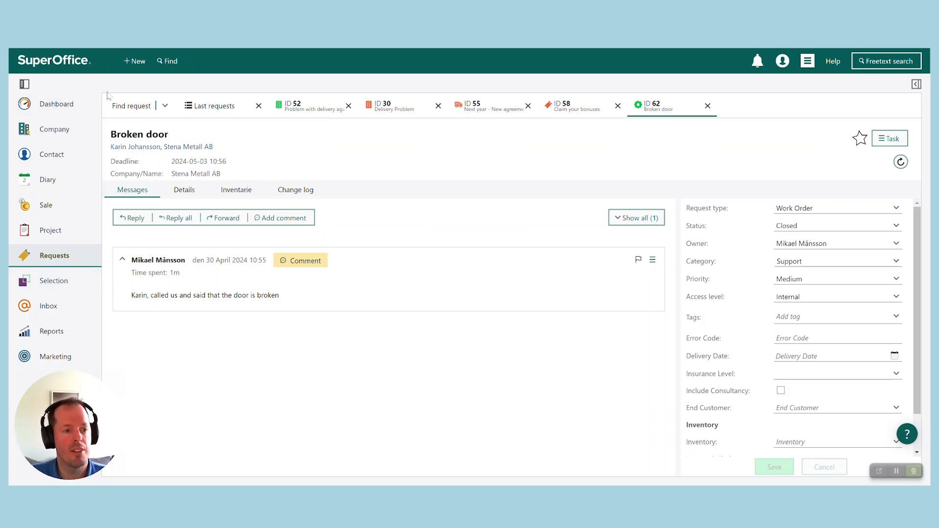
Step: Check the typical searches offered for requests and open the Find Request criteria
left_click(171, 64)
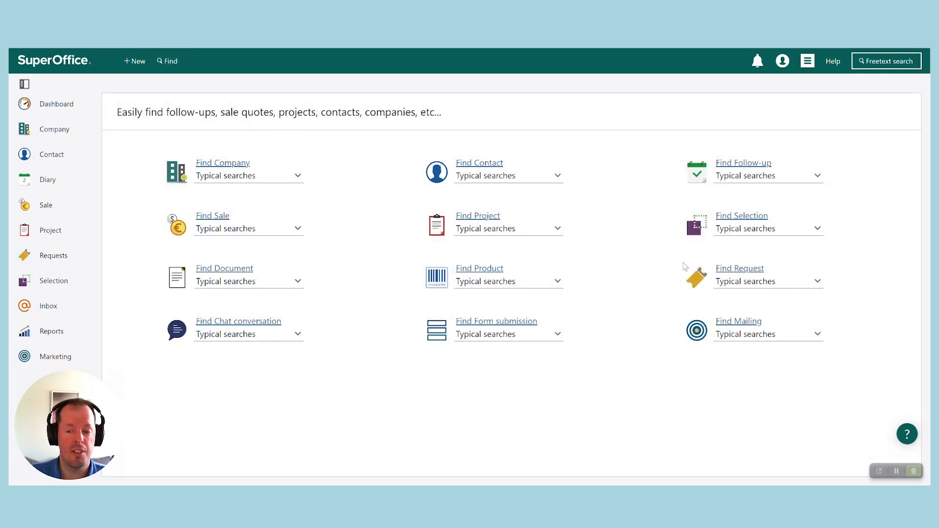
left_click(818, 281)
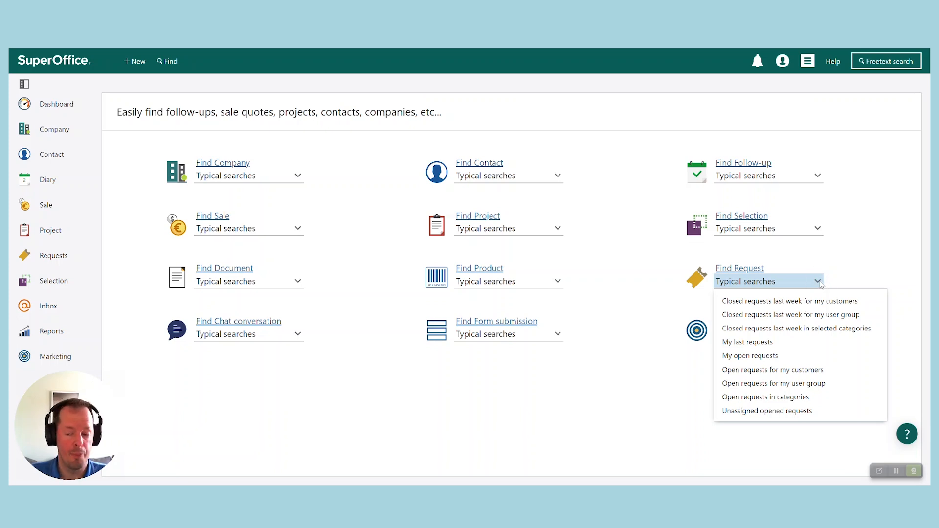
left_click(838, 284)
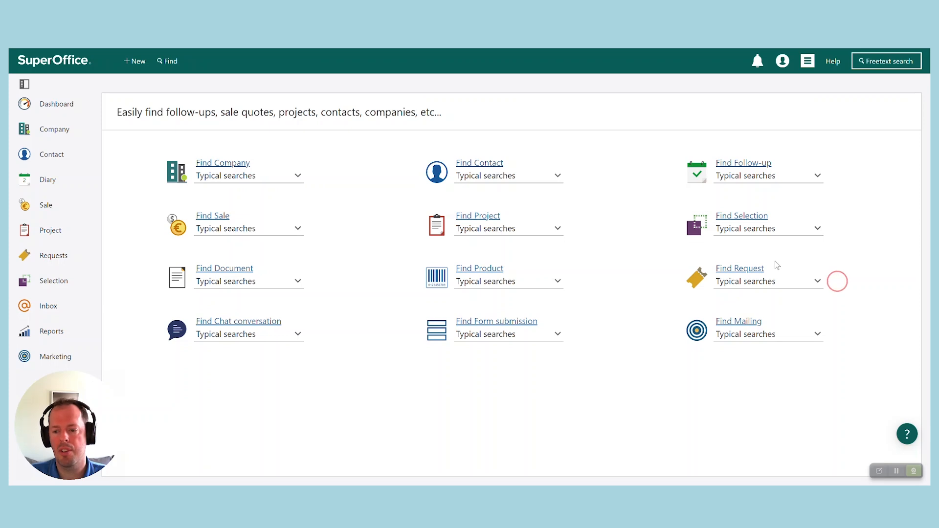
left_click(738, 270)
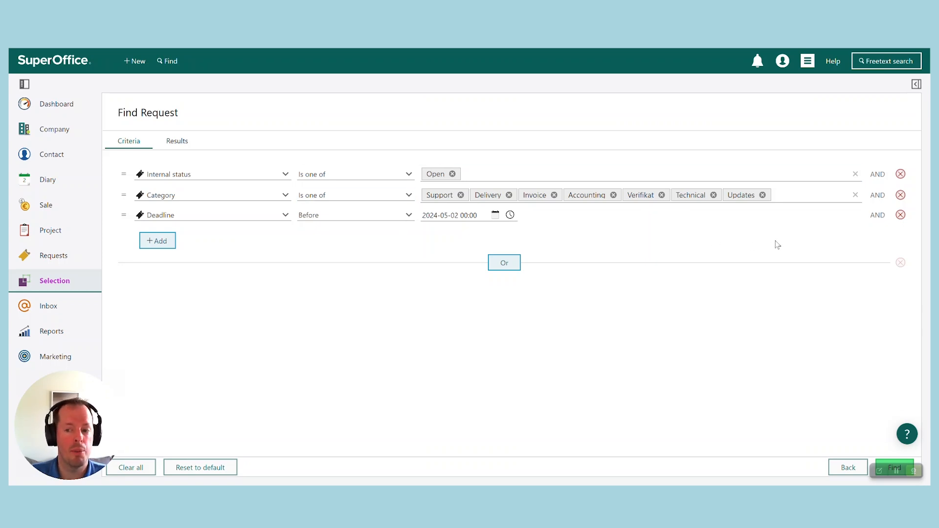
Step: Remove the Category and Deadline criteria from the request search and check the internal status options
left_click(900, 195)
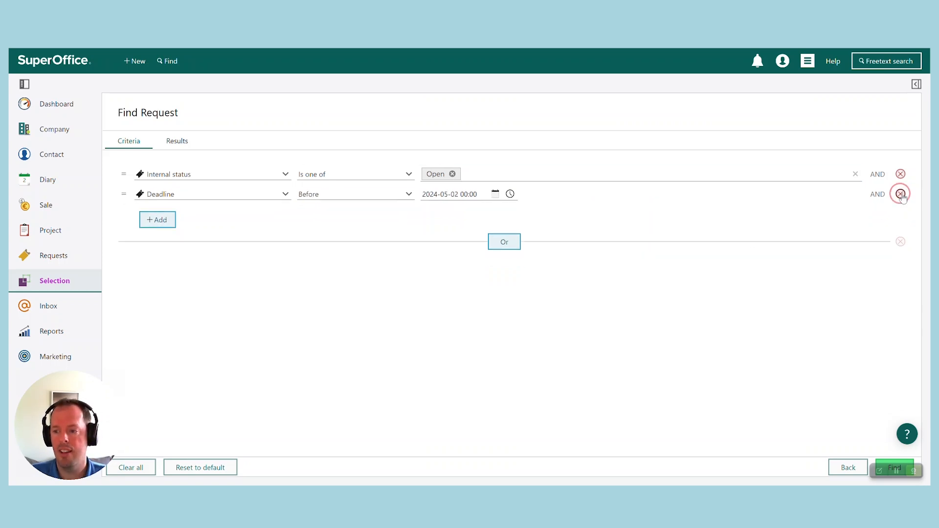
left_click(900, 194)
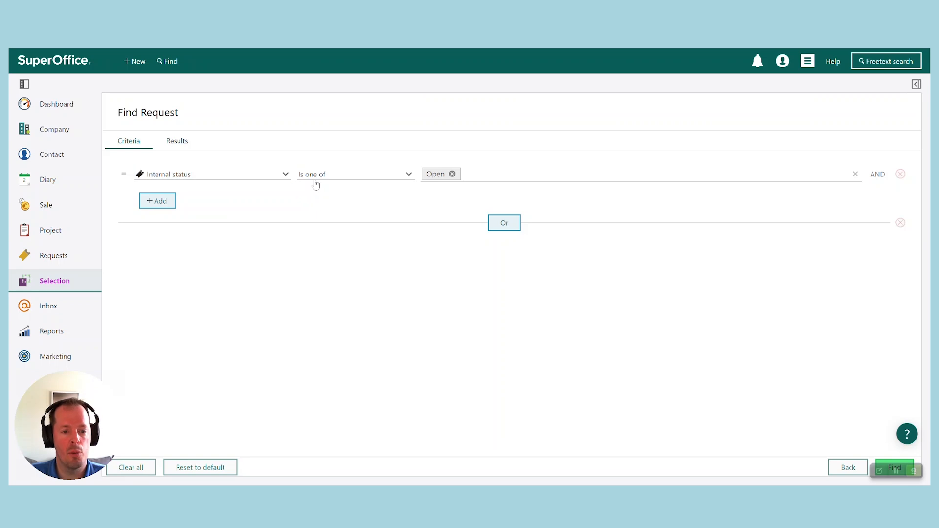
left_click(481, 175)
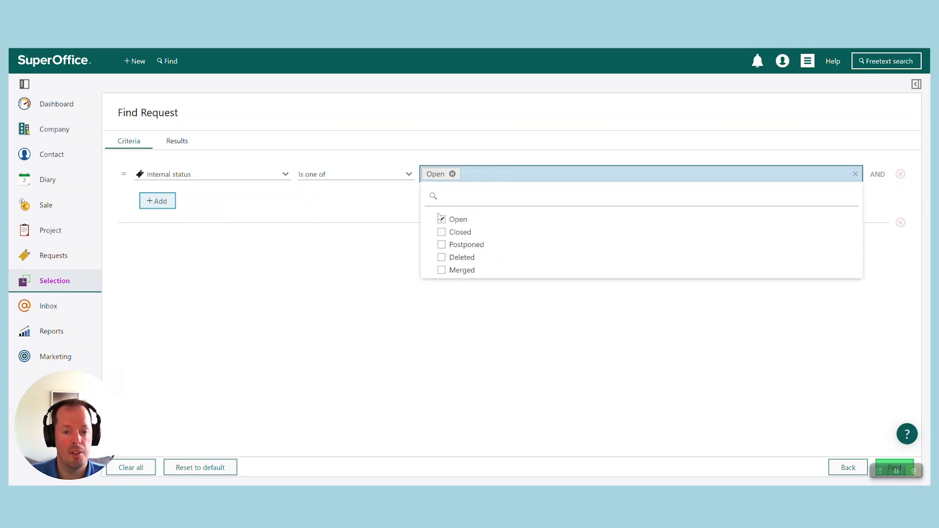
left_click(330, 265)
Step: Add a Deadline criterion to the request search with the condition "Before today"
left_click(161, 200)
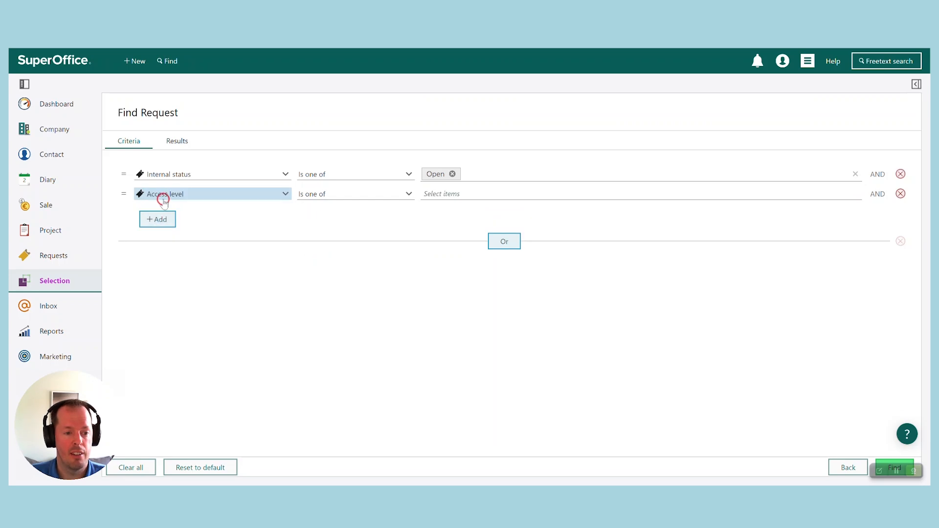
left_click(216, 194)
type("deadline")
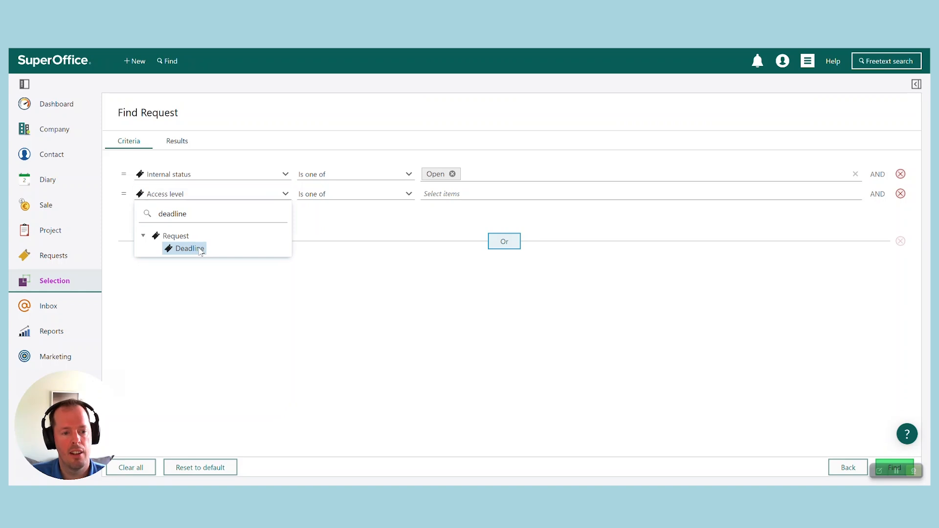
left_click(199, 247)
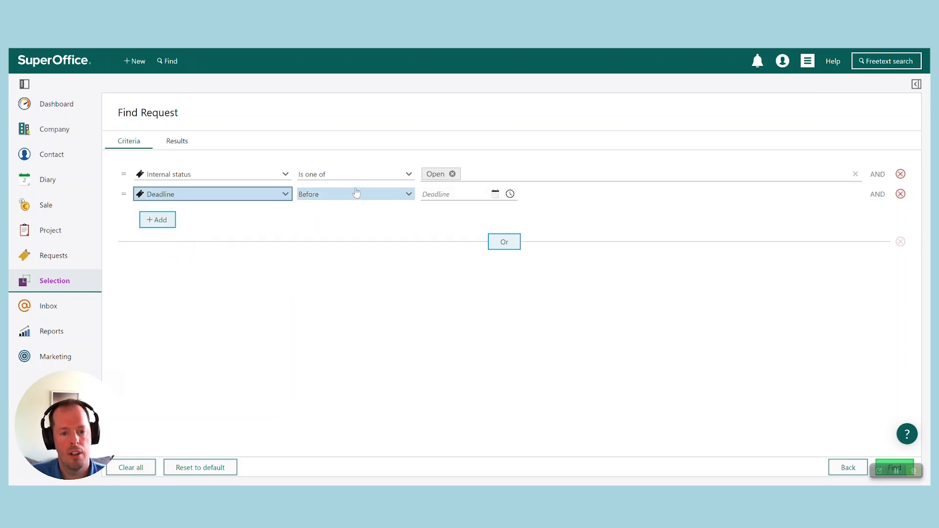
left_click(336, 193)
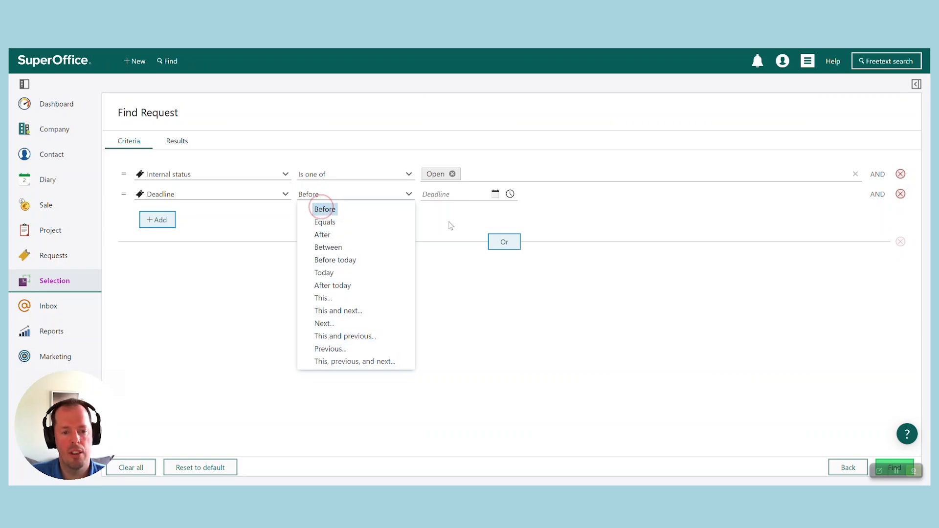
left_click(347, 262)
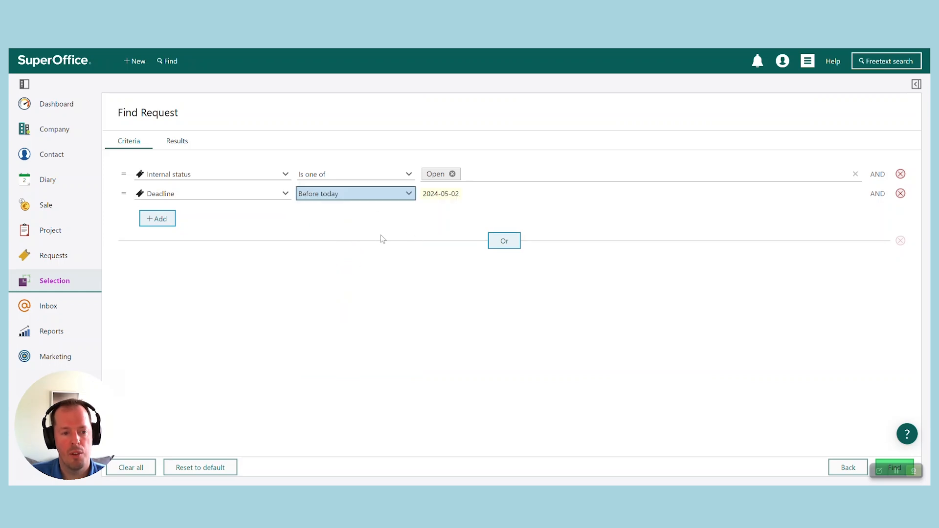
Step: Add a Category criterion to the request search with the condition "Is one of"
left_click(155, 220)
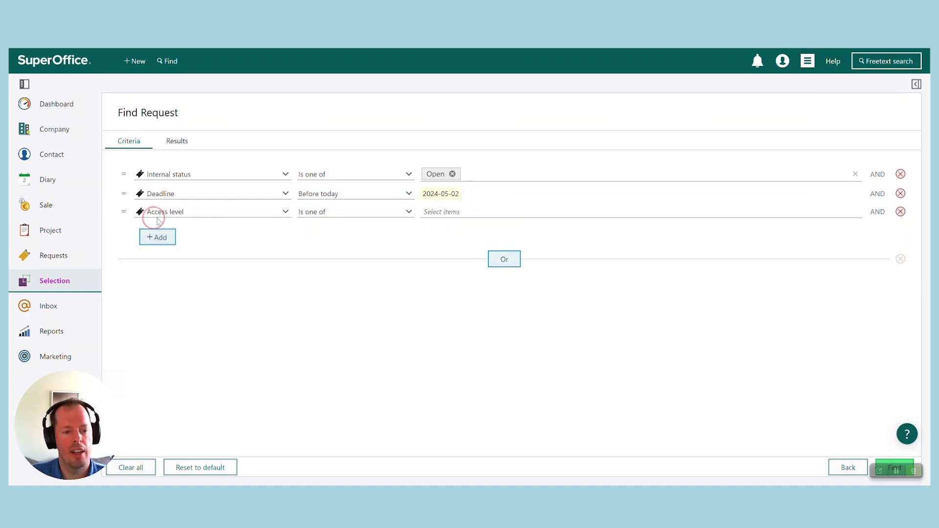
left_click(171, 211)
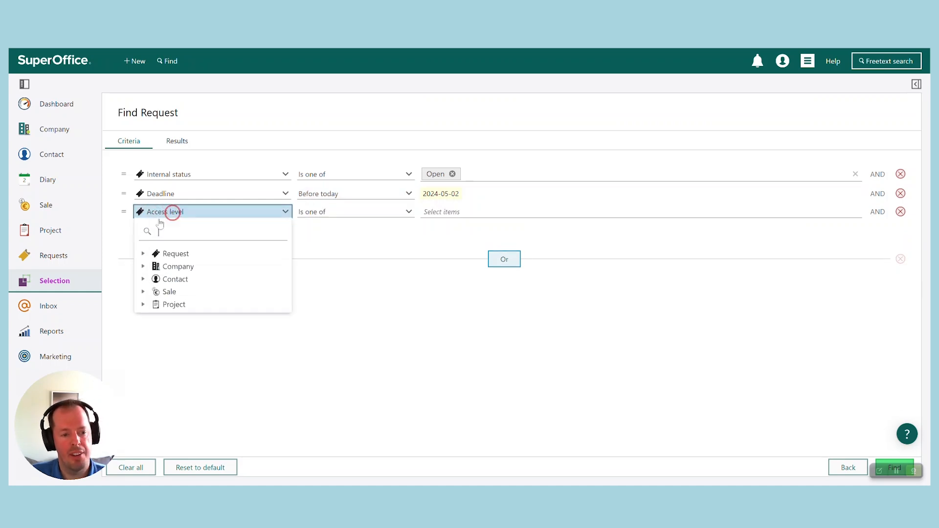
left_click(143, 253)
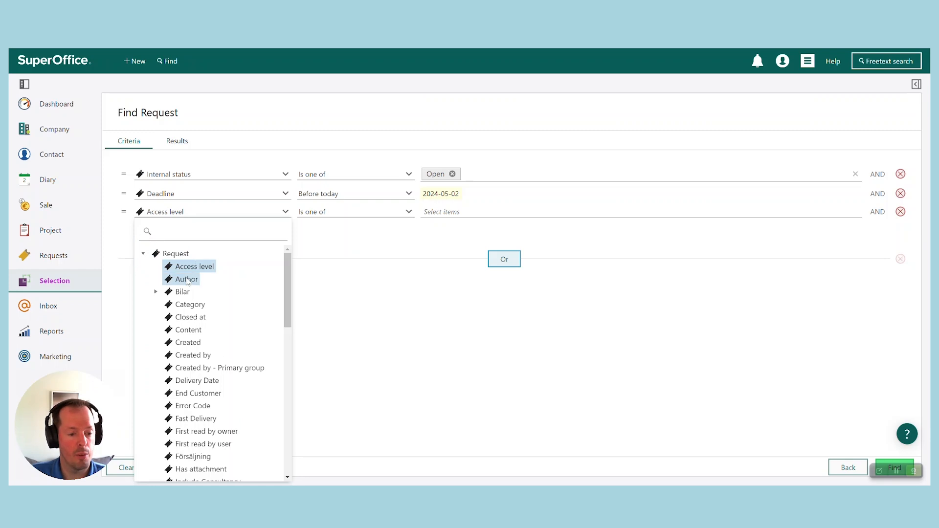
left_click(185, 304)
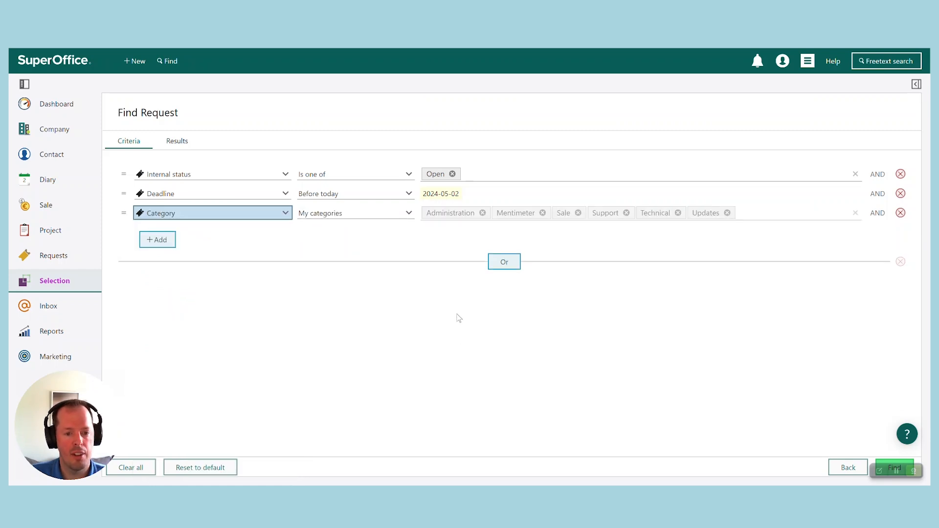
left_click(394, 215)
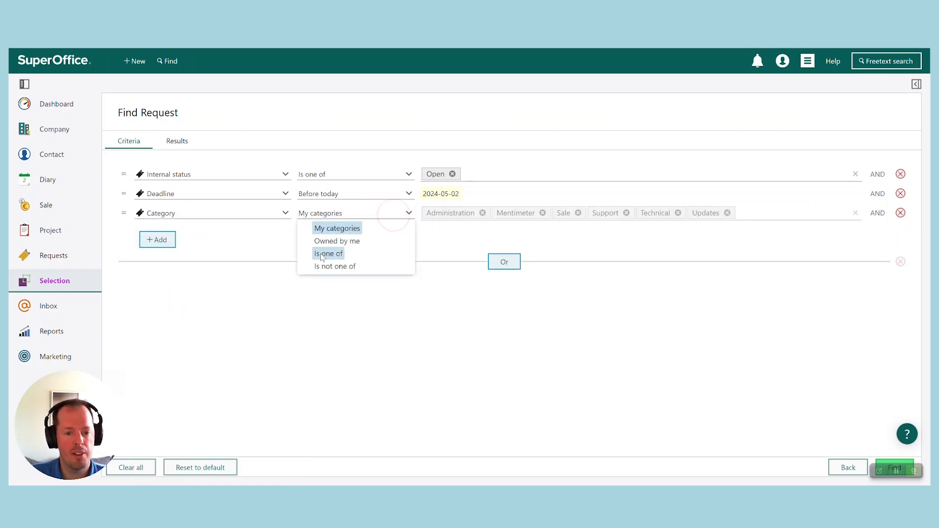
left_click(330, 255)
Step: Examine the subcategories under Support and select Support with all its subcategories for the Category criterion
left_click(465, 212)
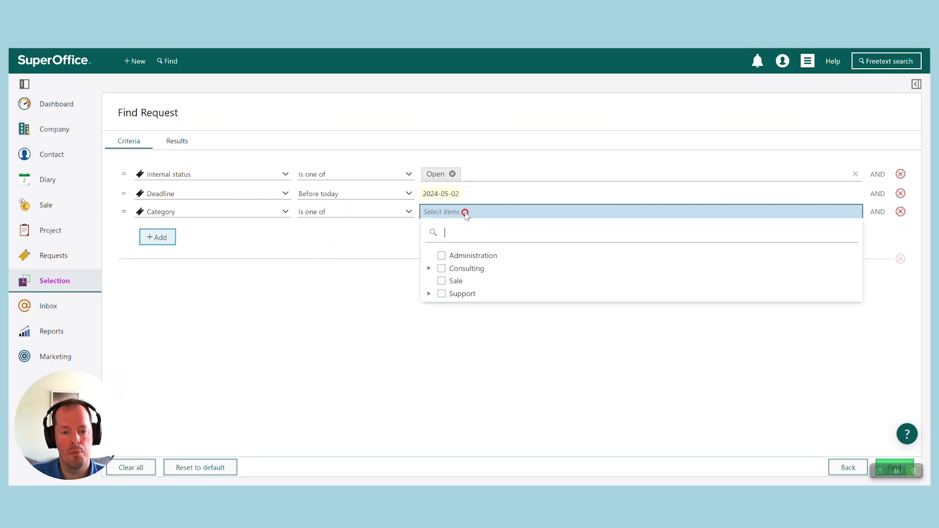
left_click(429, 294)
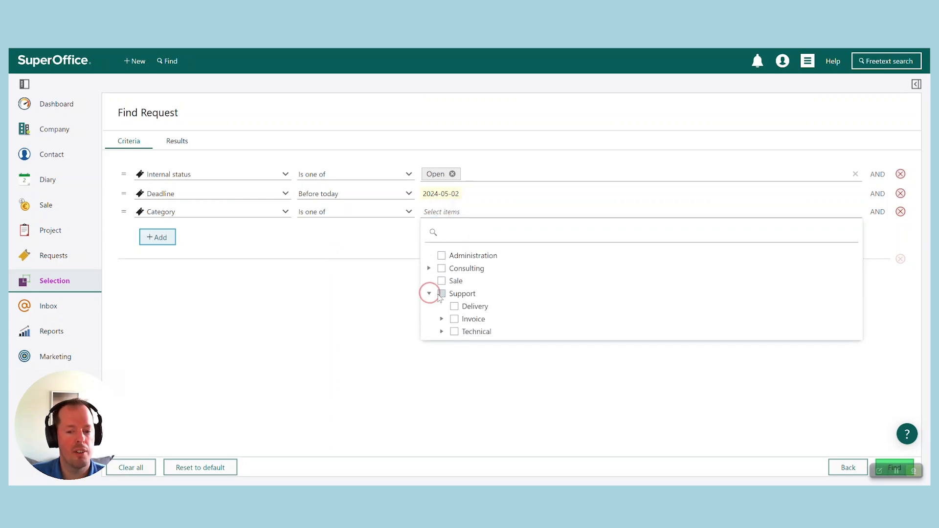
left_click(441, 318)
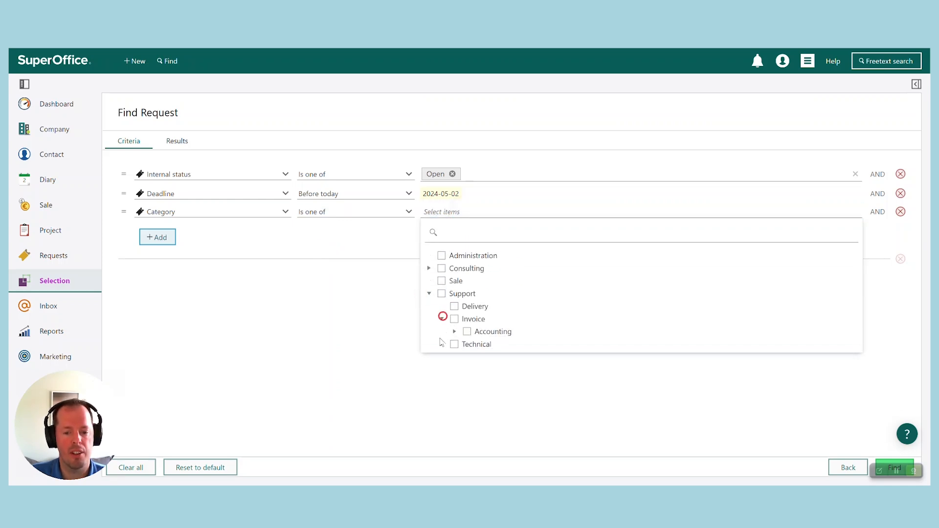
left_click(442, 344)
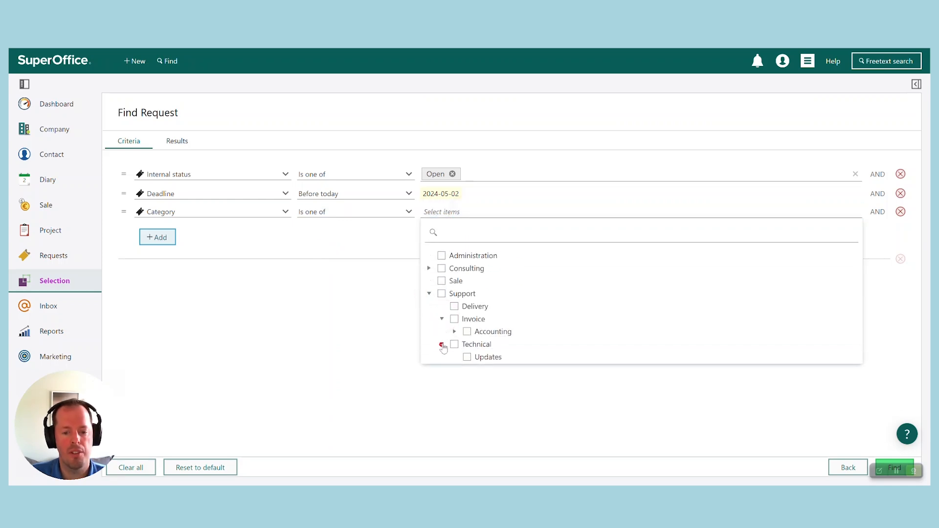
left_click(428, 293)
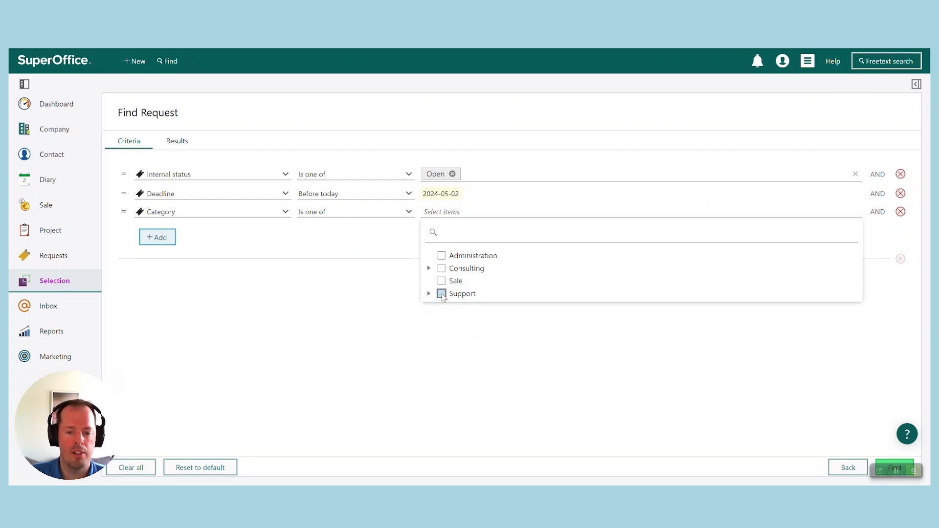
left_click(441, 294)
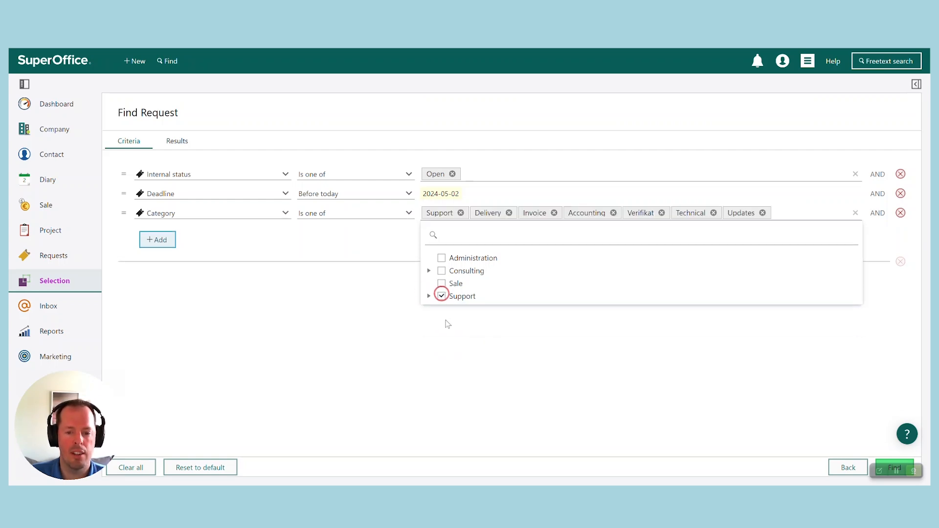
left_click(525, 386)
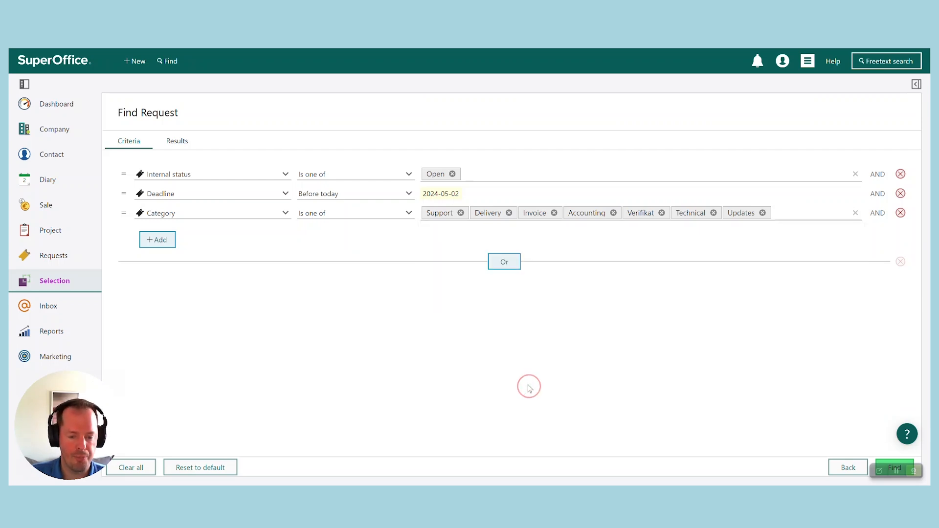
Step: Run the request search and save its results as a dynamic selection
left_click(888, 463)
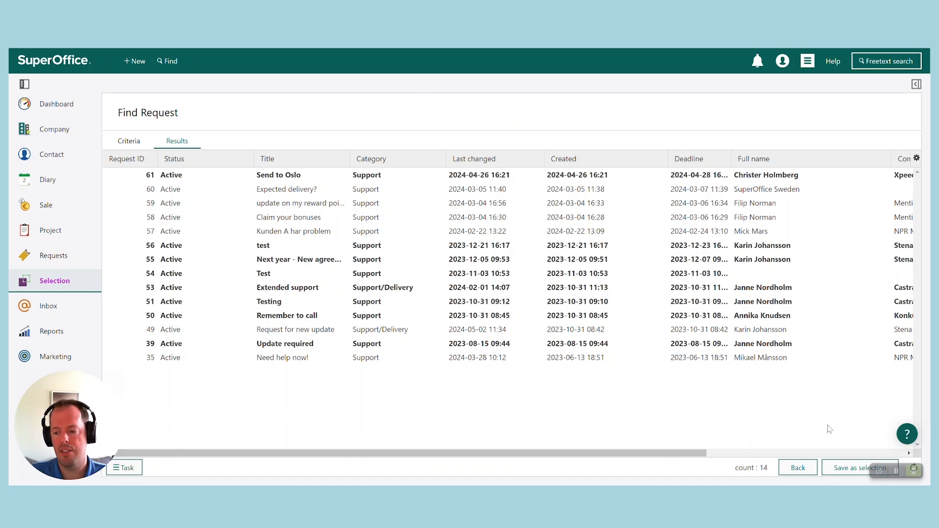
left_click(835, 467)
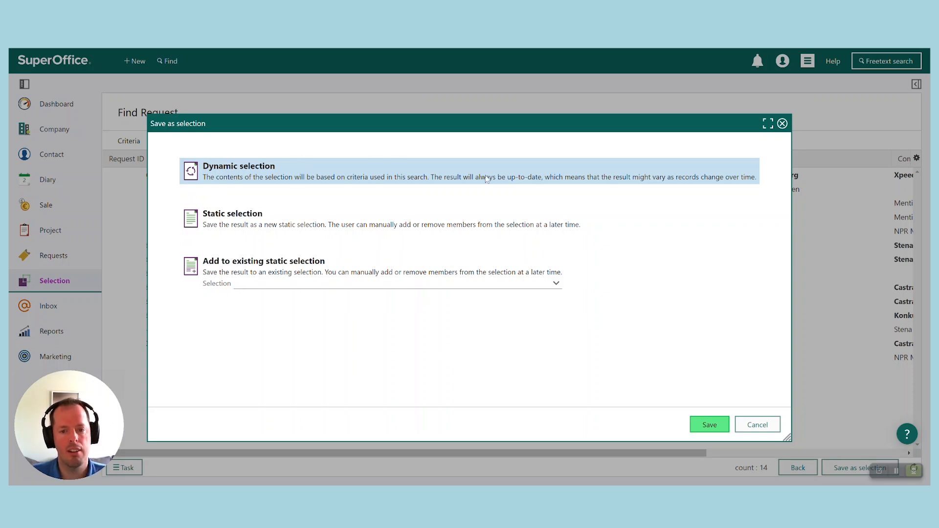
left_click(709, 425)
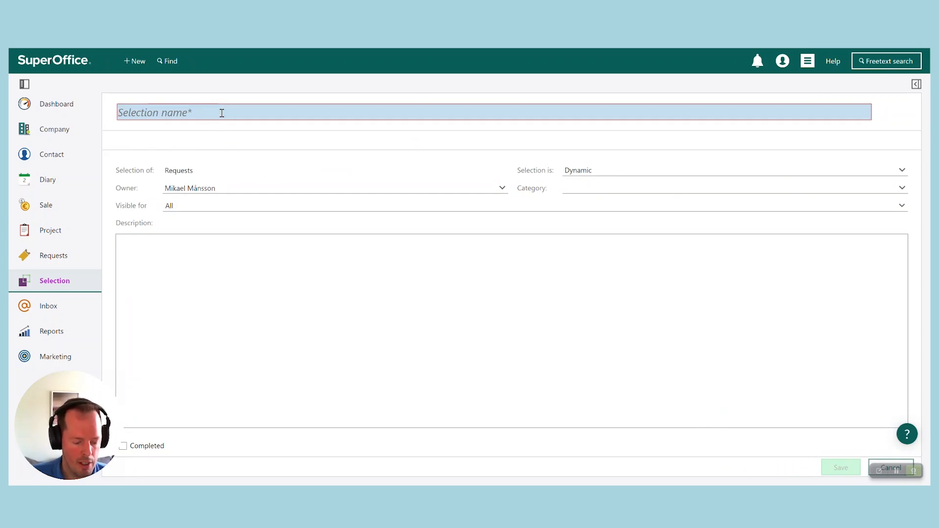
Step: Name the selection "Requests with passed deadline", check the visibility options and save it with visibility for All
type("Requests")
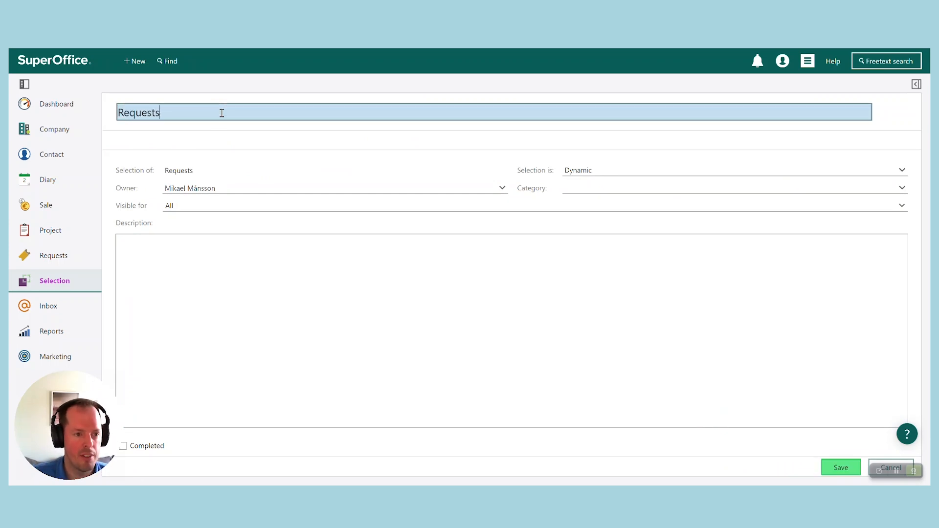
type(" with passed deadline")
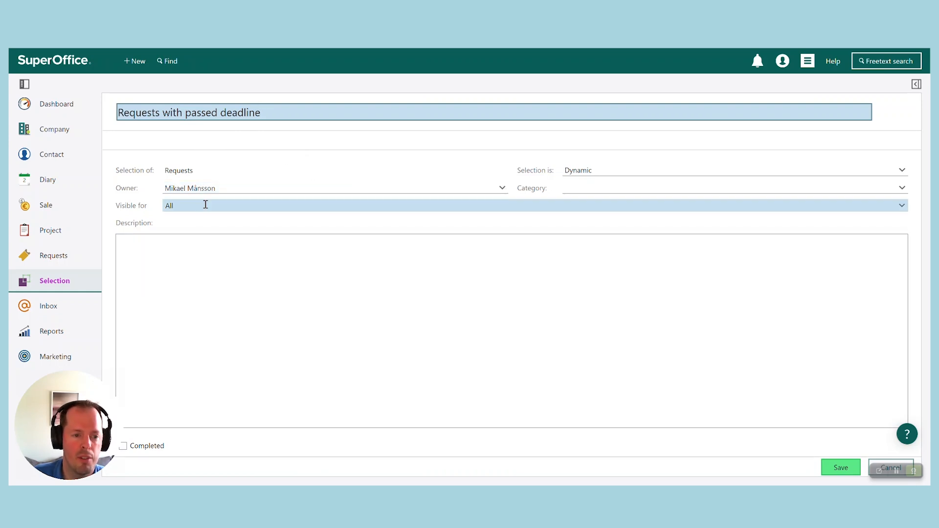
left_click(205, 204)
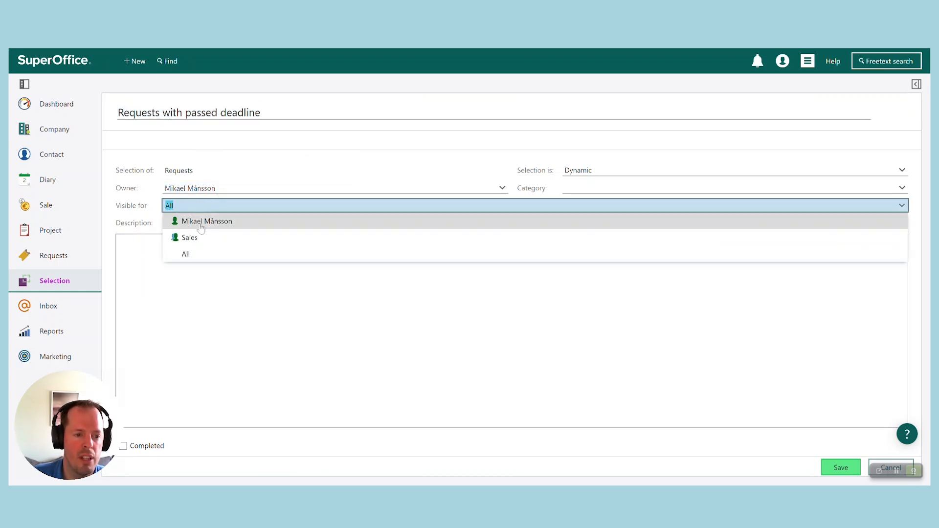
left_click(110, 210)
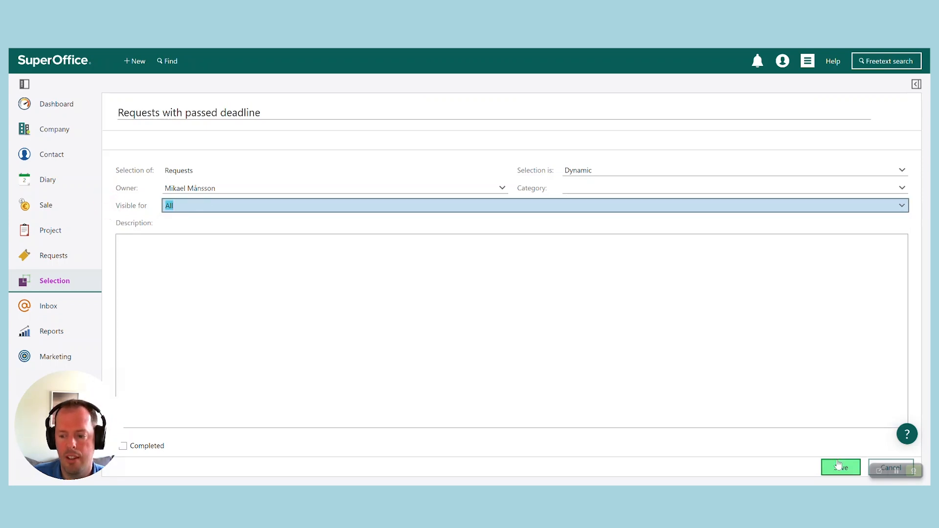
left_click(839, 465)
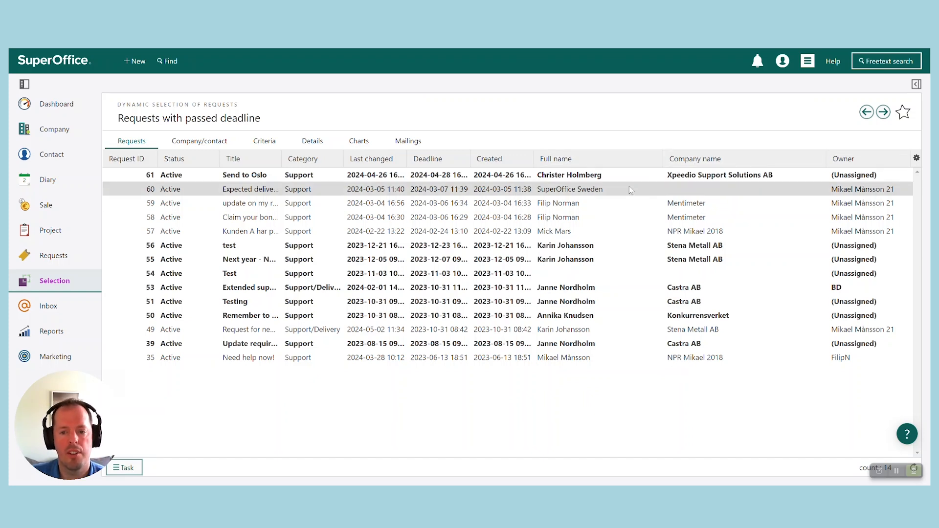
Step: Add the request's Priority column to the selection list and place it directly after the Category column
left_click(609, 163)
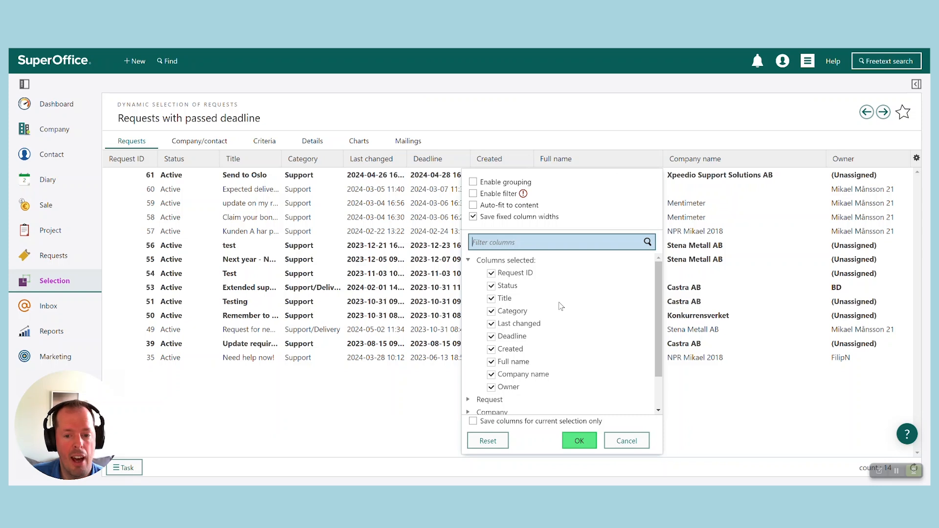
scroll(552, 309, "down", 1)
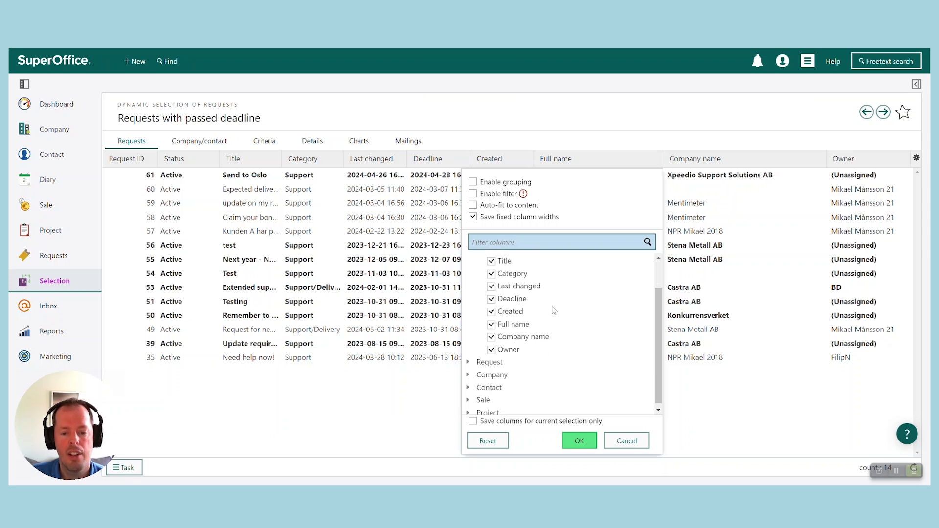
left_click(468, 358)
scroll(518, 304, "down", 2)
scroll(513, 293, "down", 3)
scroll(513, 293, "down", 4)
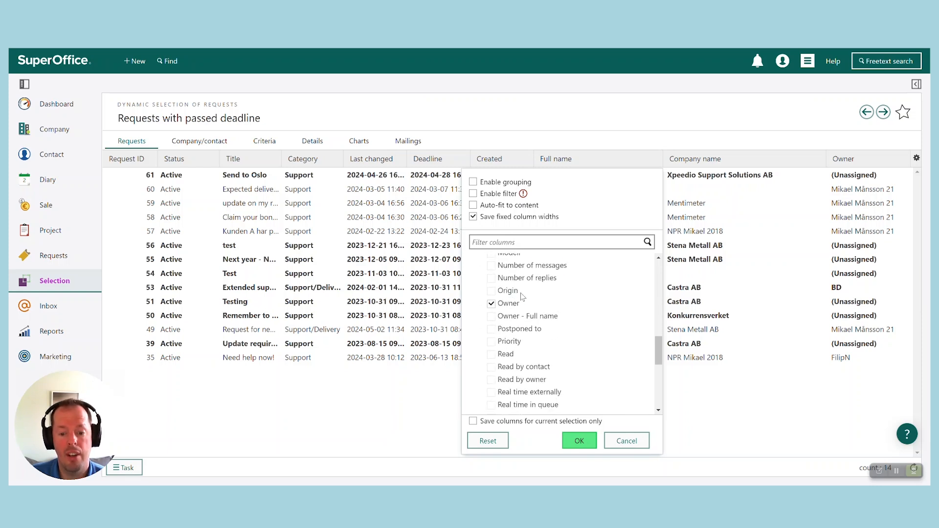
left_click(491, 341)
left_click(577, 442)
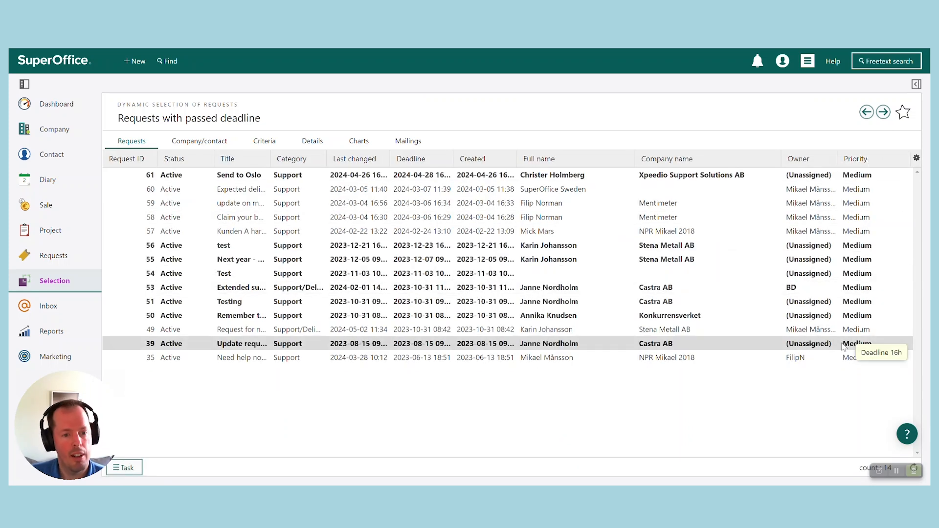
left_click_drag(866, 155, 330, 161)
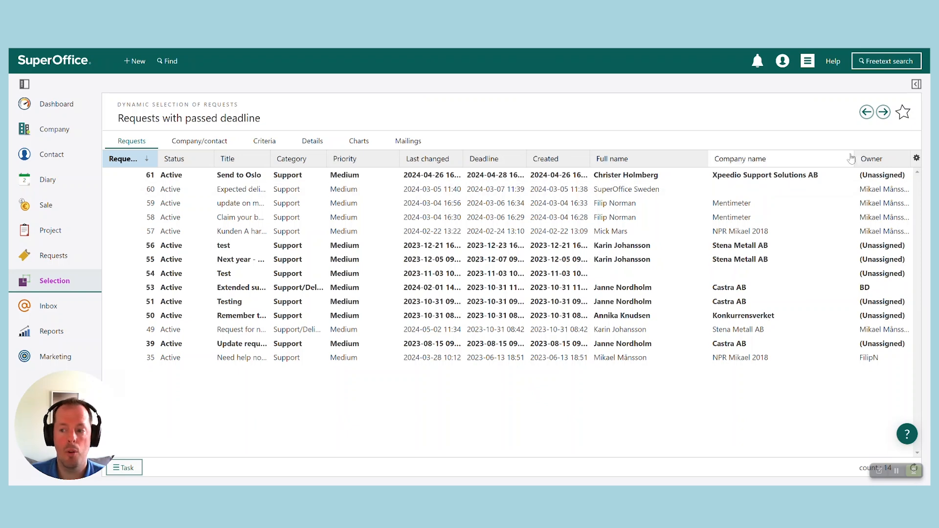
Step: Enable grouping for the columns of the selection's request list
left_click(916, 158)
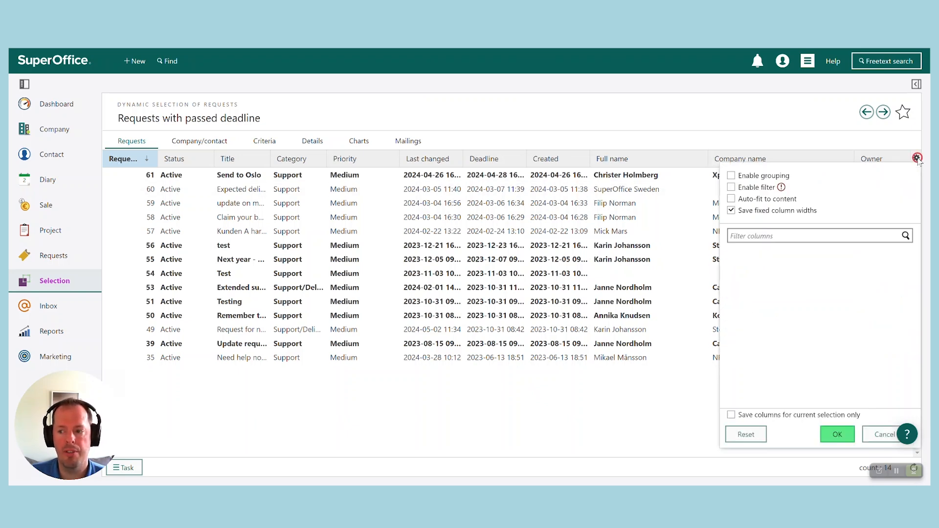
left_click(730, 175)
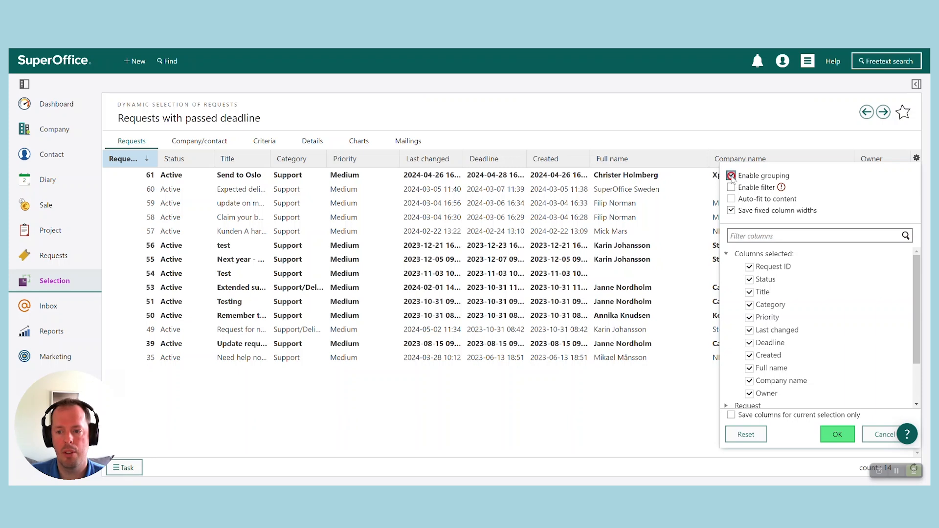
left_click(836, 434)
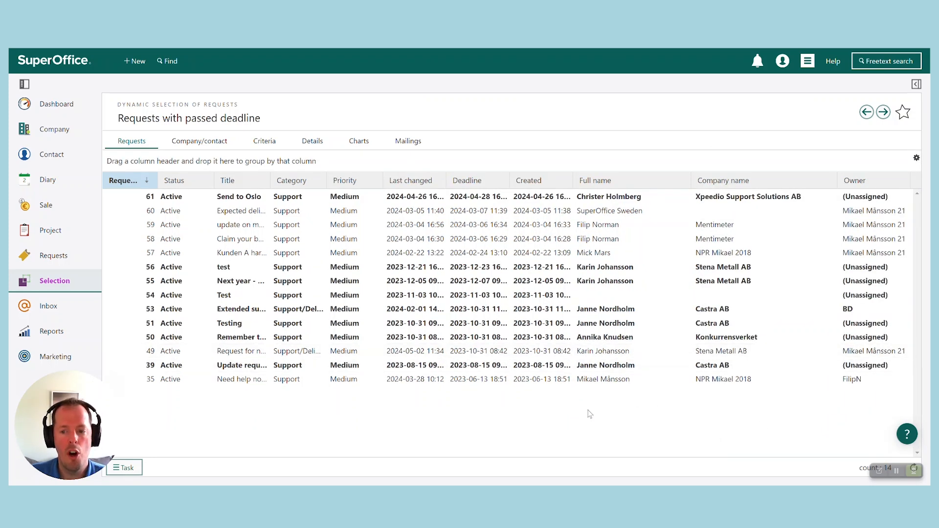
Step: Try grouping the request list by Owner with every owner group expanded, and remove the grouping
left_click_drag(856, 181, 839, 161)
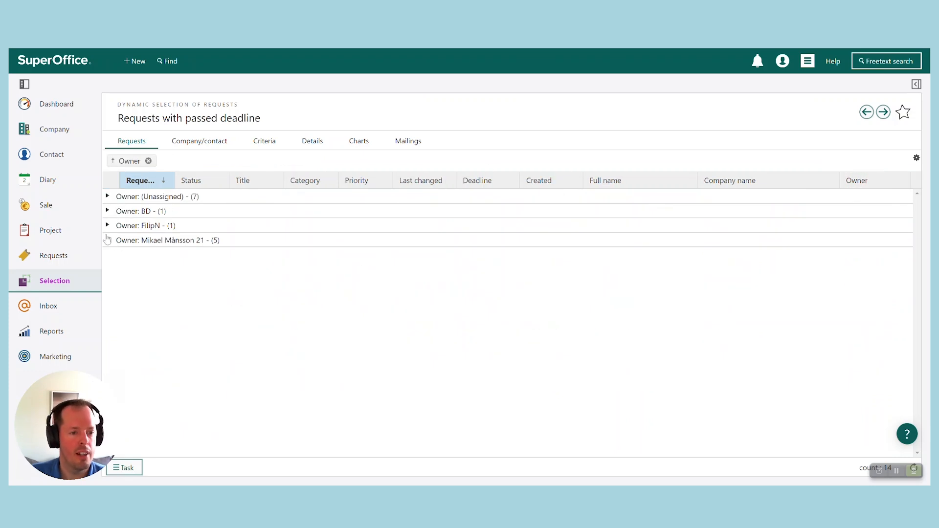
left_click(107, 196)
left_click(107, 338)
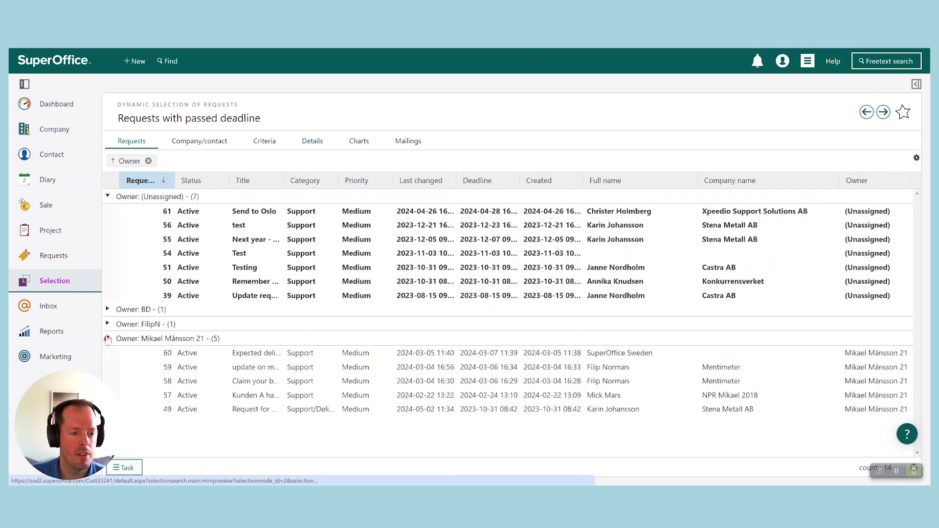
left_click(107, 324)
left_click(107, 309)
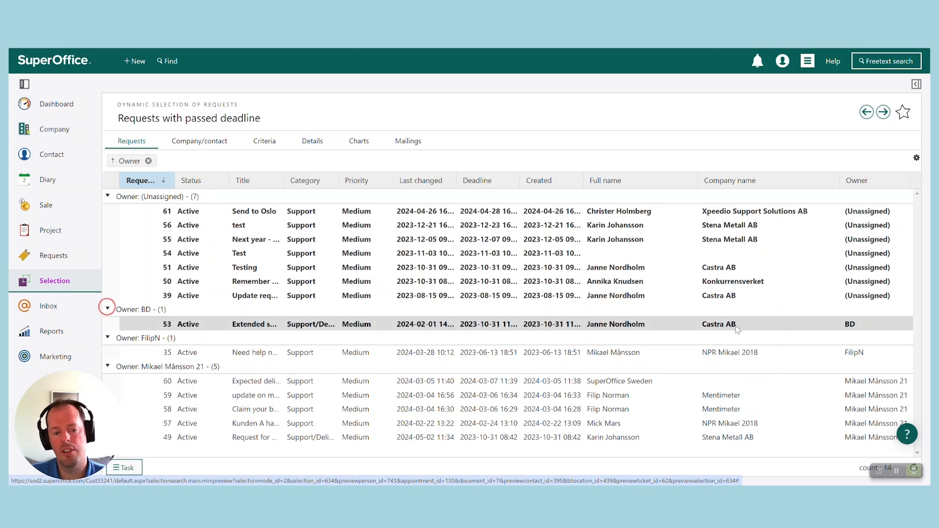
left_click(148, 161)
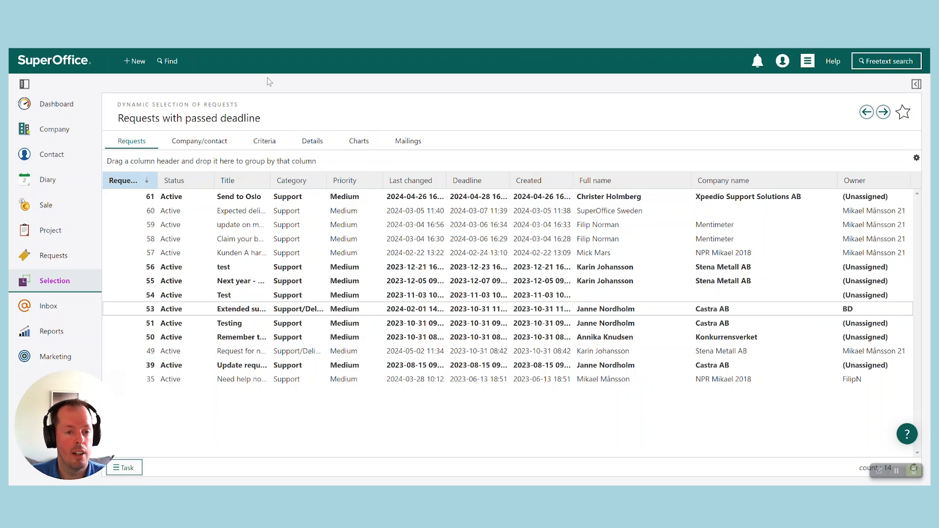
Step: Open the "Requests with passed deadline" selection as a list on the Requests screen
left_click(22, 258)
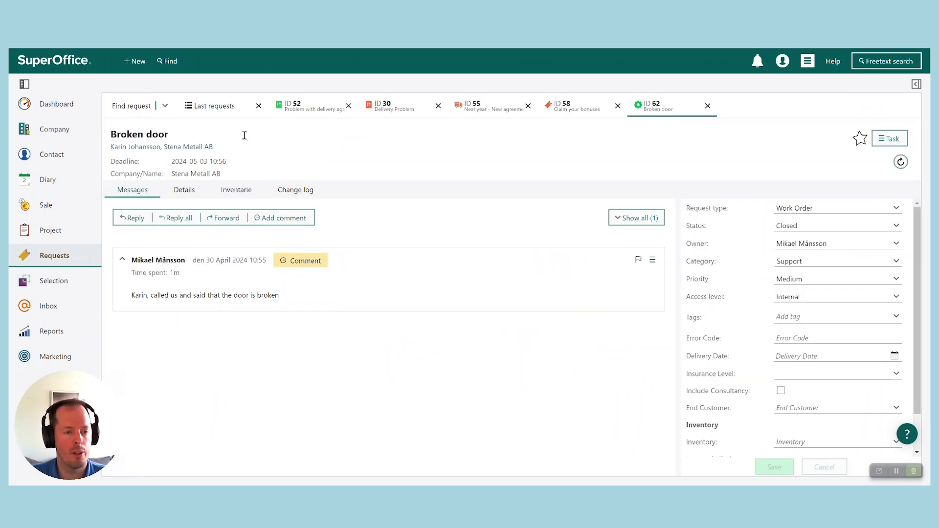
left_click(165, 106)
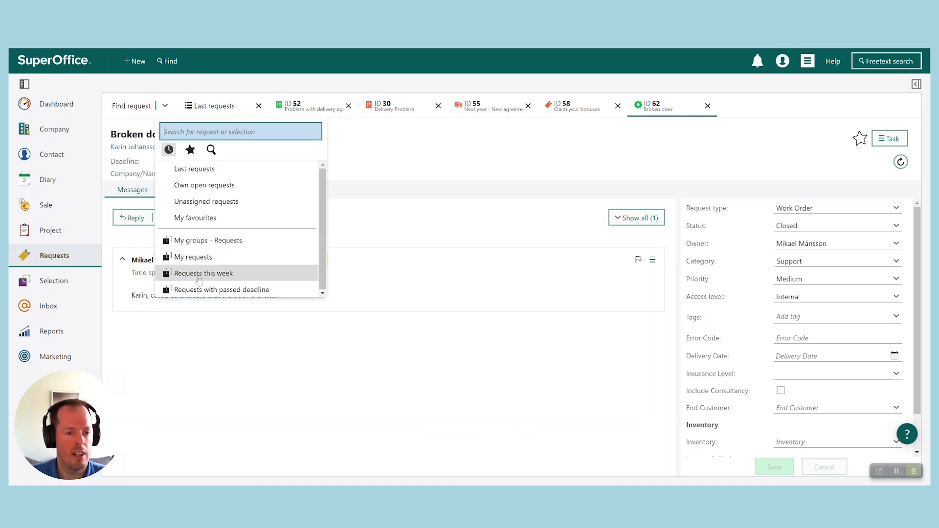
left_click(186, 291)
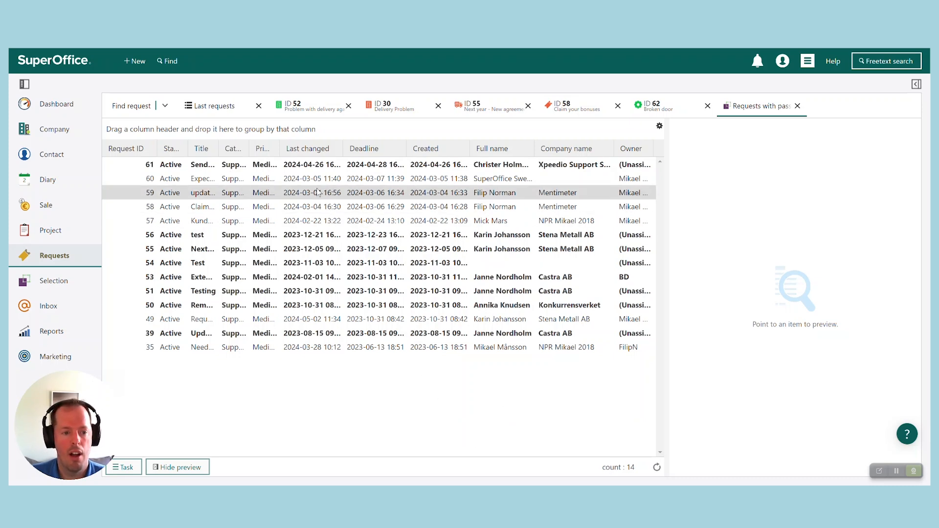
Step: Preview the "Expected delivery?" request from the list and open it to examine its messages
left_click(239, 175)
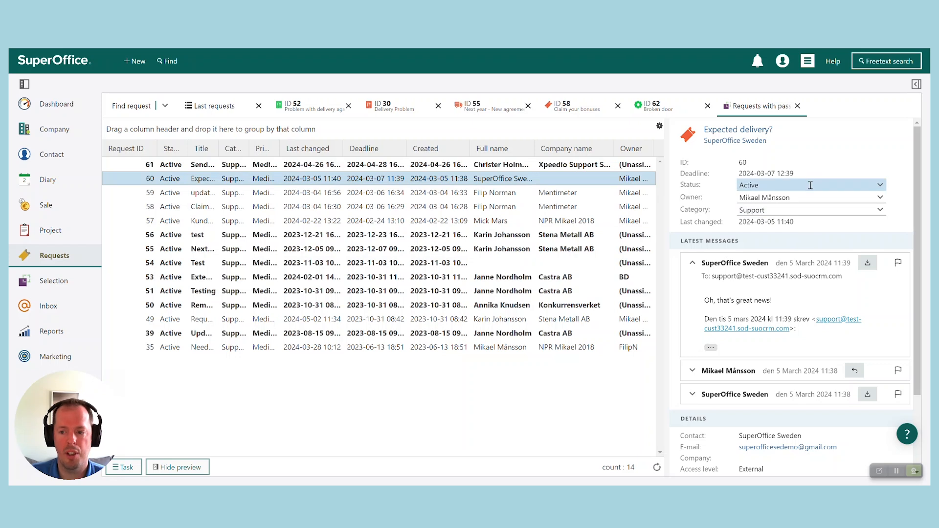
double_click(183, 178)
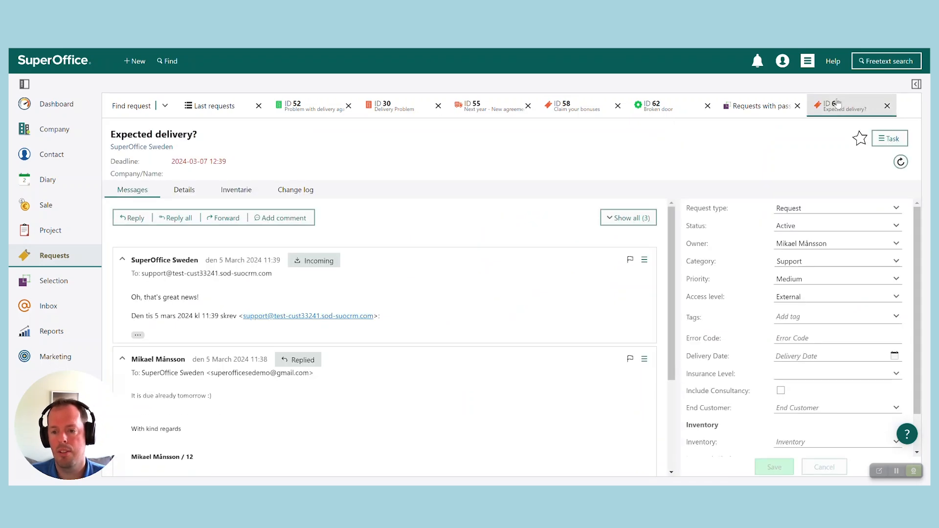
scroll(341, 273, "down", 5)
scroll(341, 273, "up", 4)
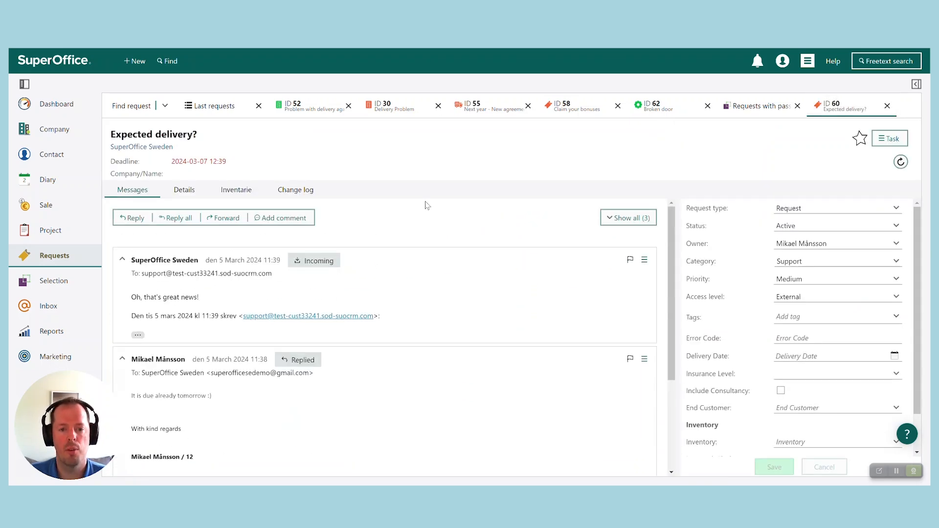